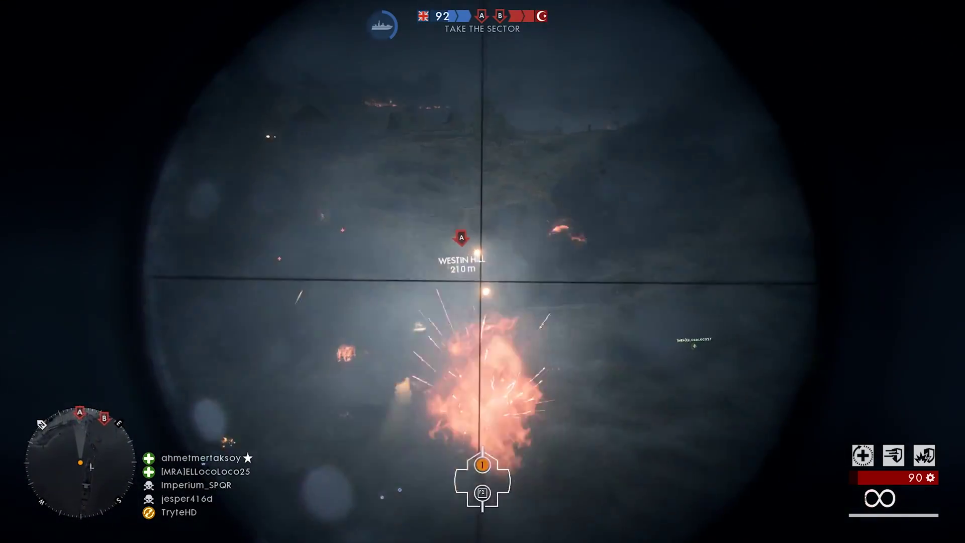
Cycle the biplane camera views, ready the bombs, and drop them on enemies near Westin Hill.
key(c)
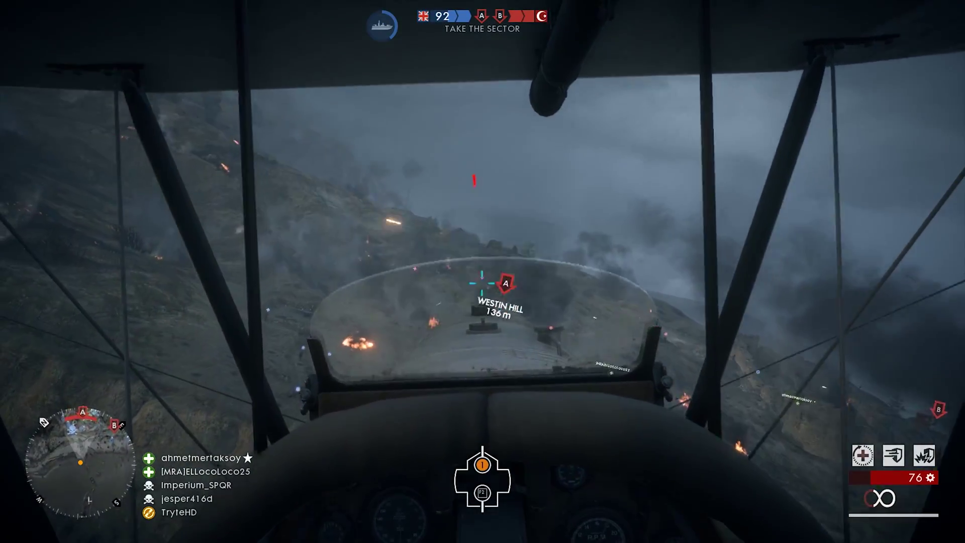
key(c)
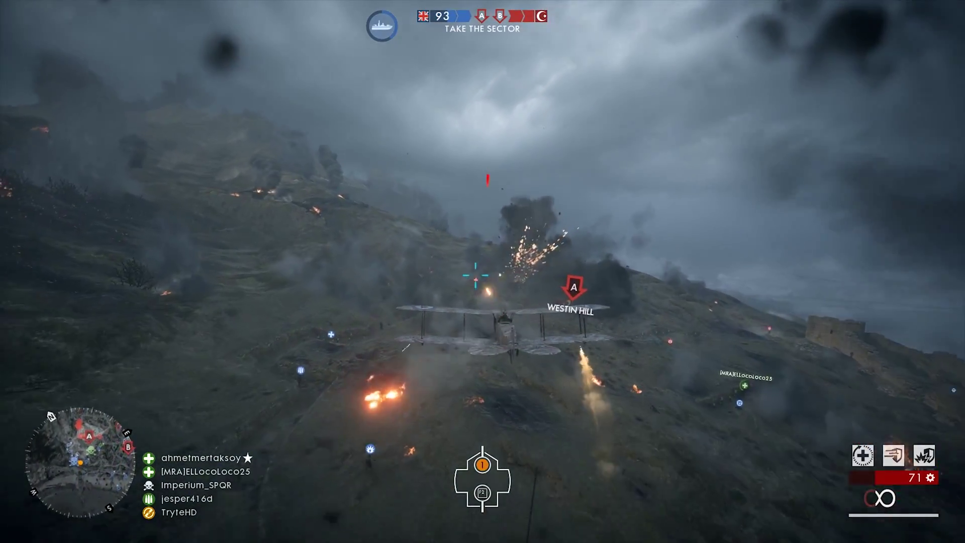
key(2)
click(482, 271)
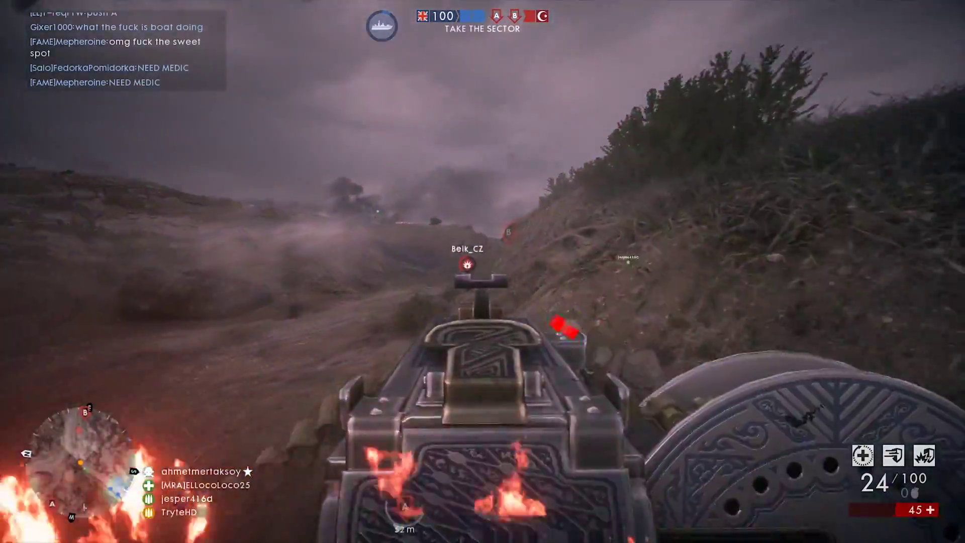
Fire the machine gun at an enemy, finish him with the M1912 pistol, then reposition Dxtory.
drag(482, 271, 483, 271)
key(2)
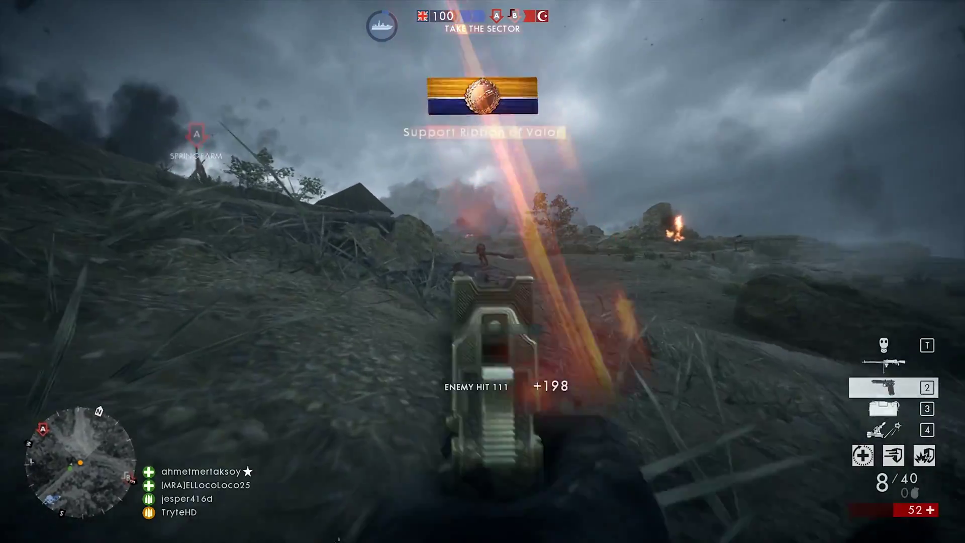
click(482, 272)
click(483, 271)
click(483, 271)
click(482, 272)
click(483, 272)
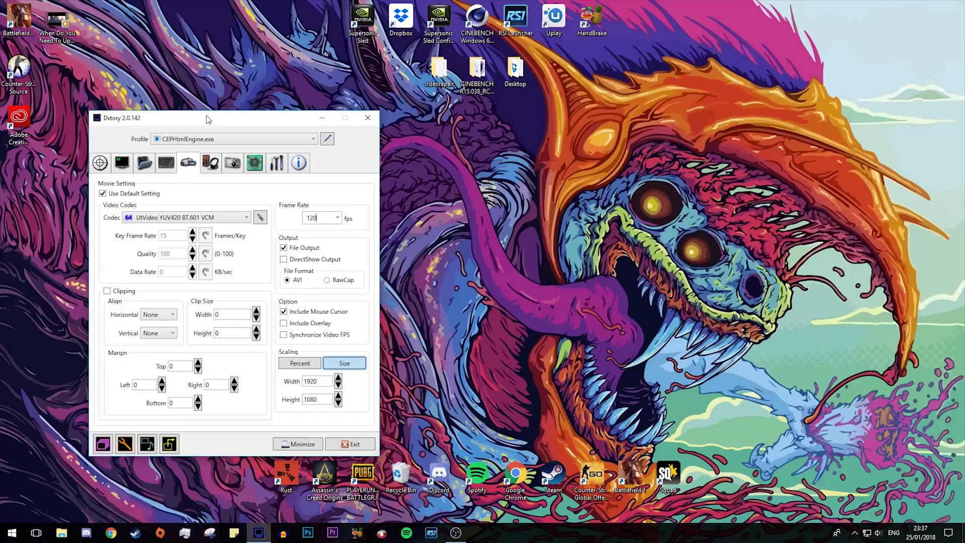
drag(207, 121, 425, 128)
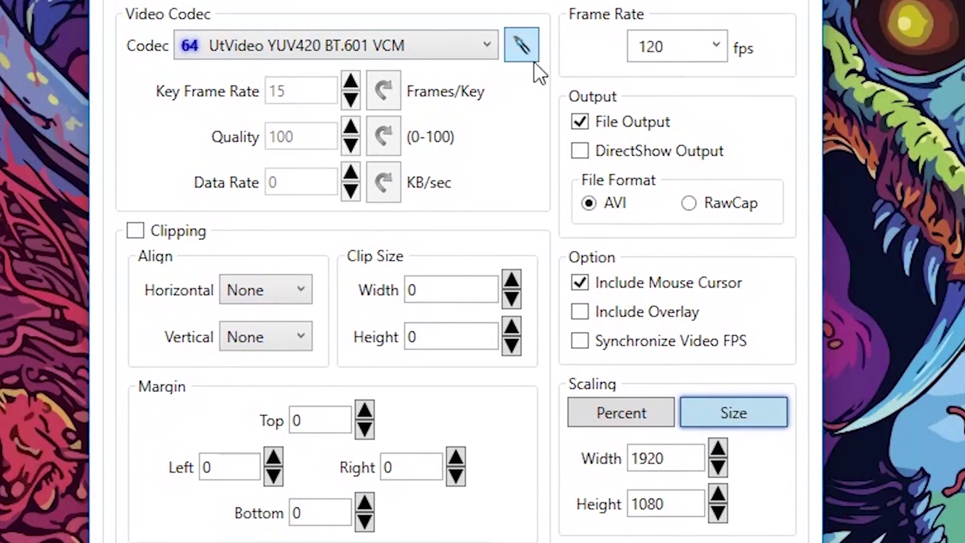
Keep UtVideo YUV420 BT.601 VCM as the codec, confirm its options, and view Advanced Setting.
click(493, 43)
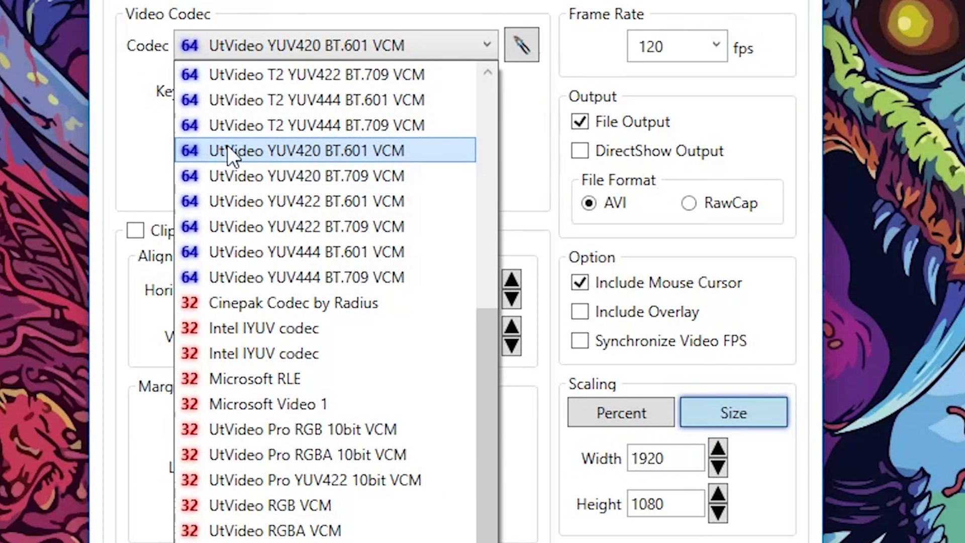
click(418, 156)
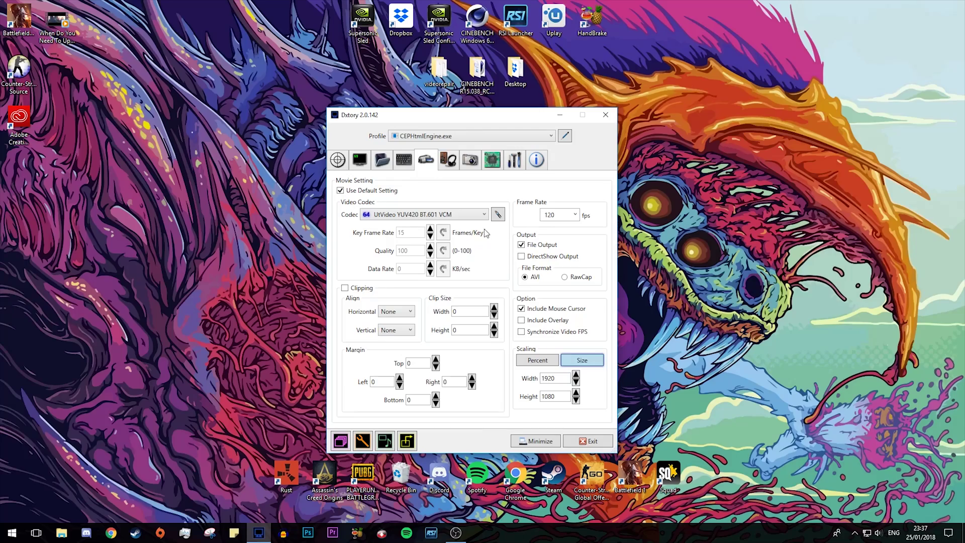
click(521, 44)
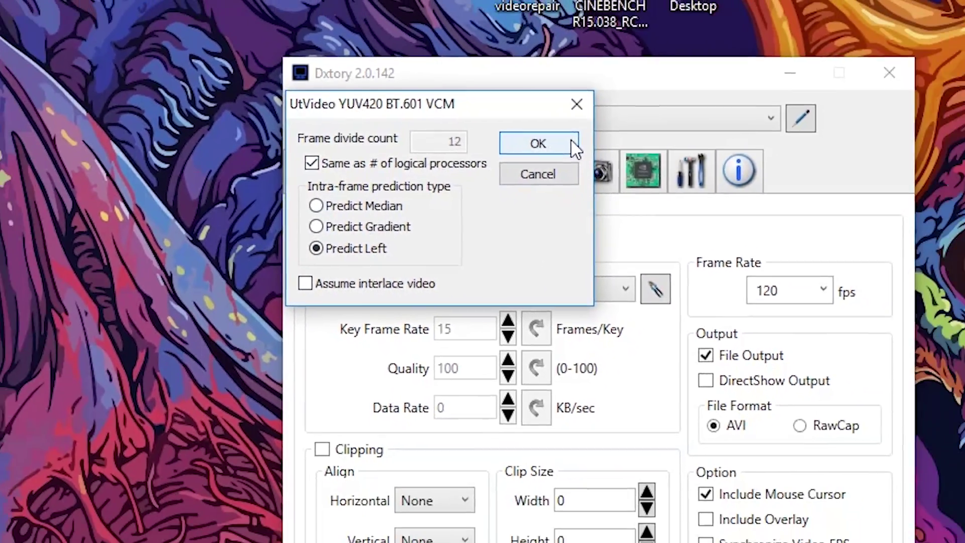
click(673, 141)
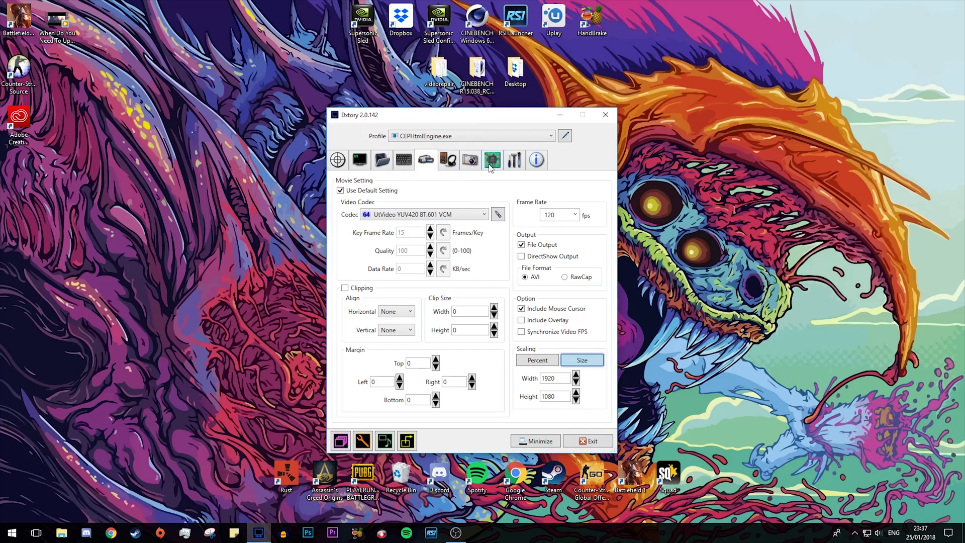
click(490, 166)
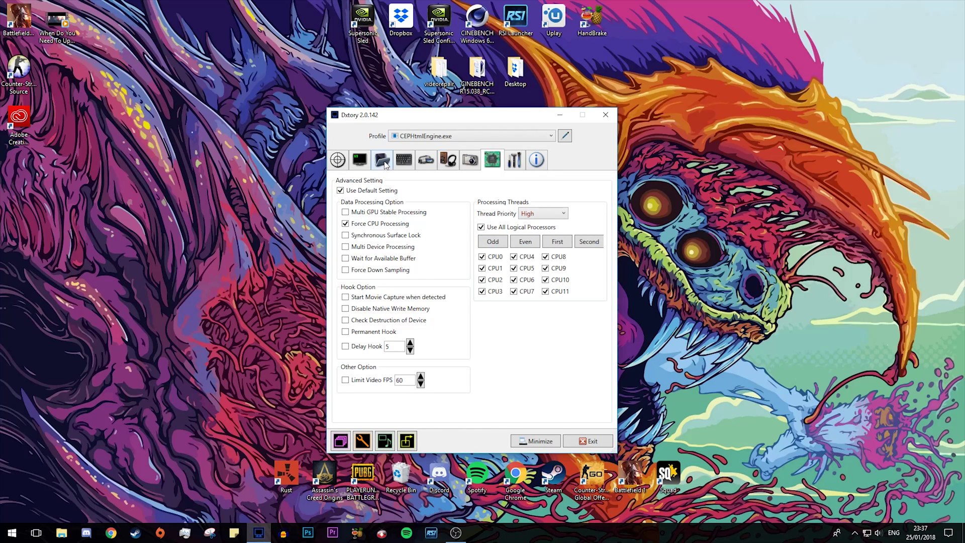
Return to Movie Setting and switch the frame rate to 60, then back to 120 fps.
click(430, 161)
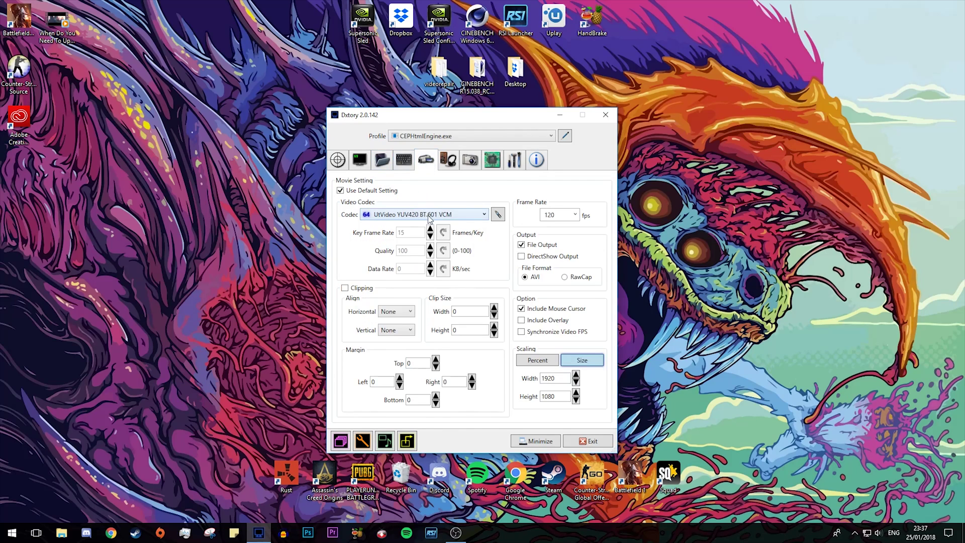
click(574, 216)
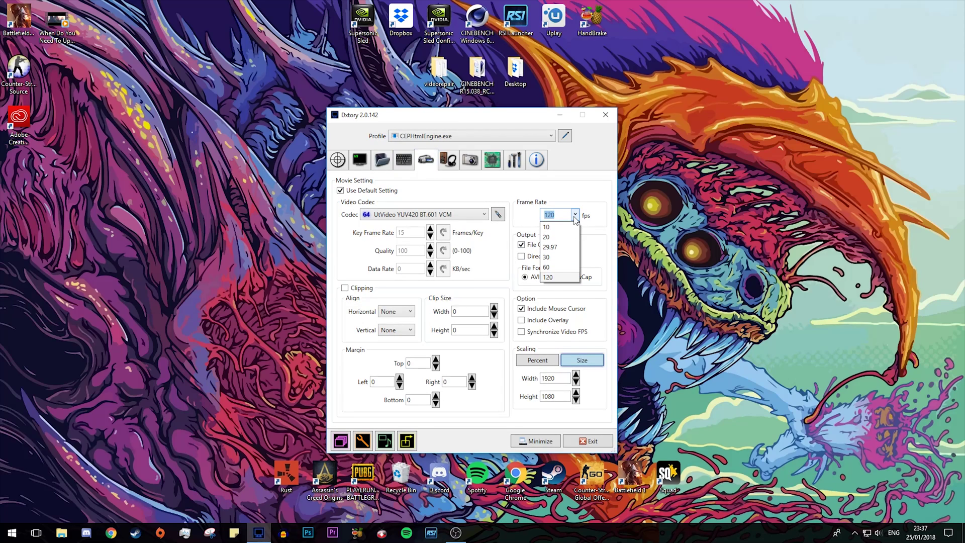
click(548, 267)
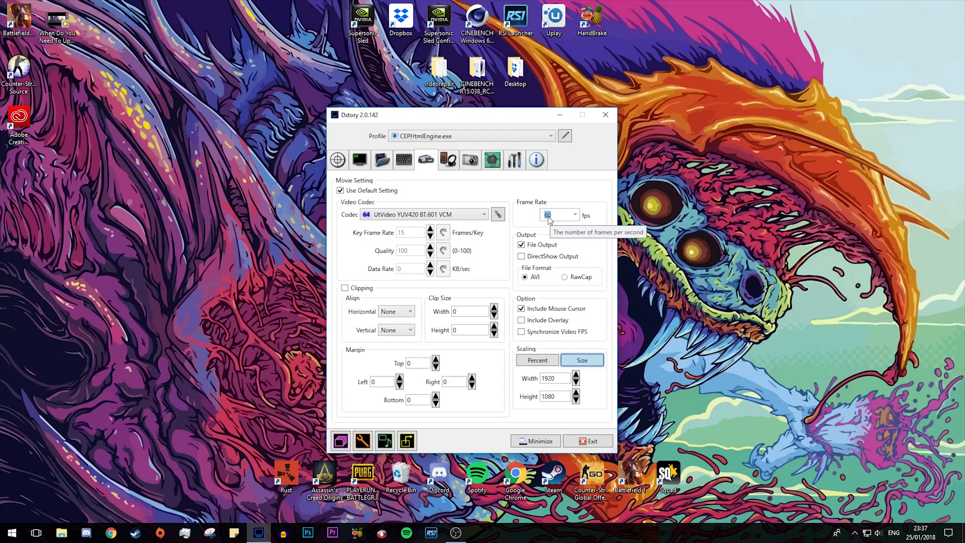
click(574, 215)
click(554, 277)
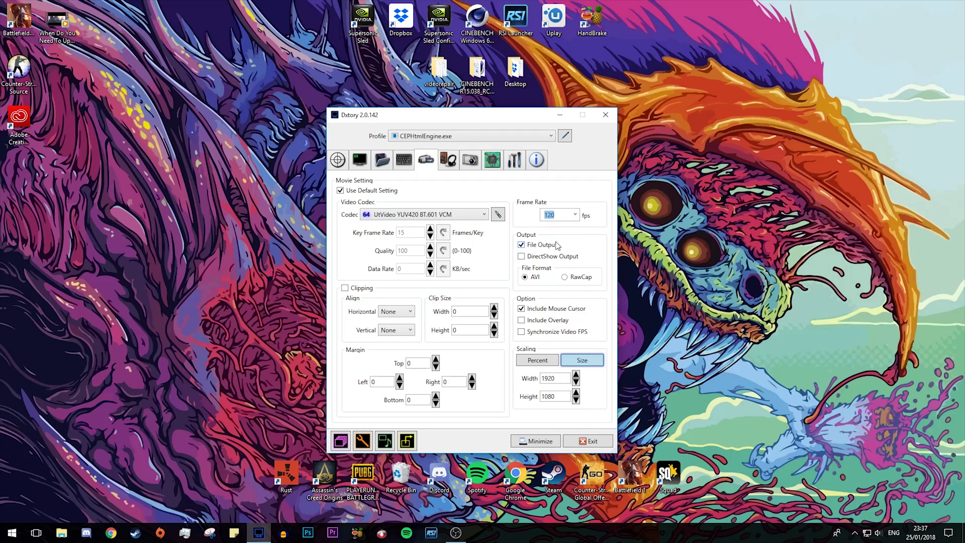
Edit the Scaling width and height fields, keeping the output size at 1920×1080.
drag(561, 379, 535, 403)
click(553, 397)
drag(560, 378, 523, 379)
text(128)
key(BackSpace)
text(7)
click(383, 161)
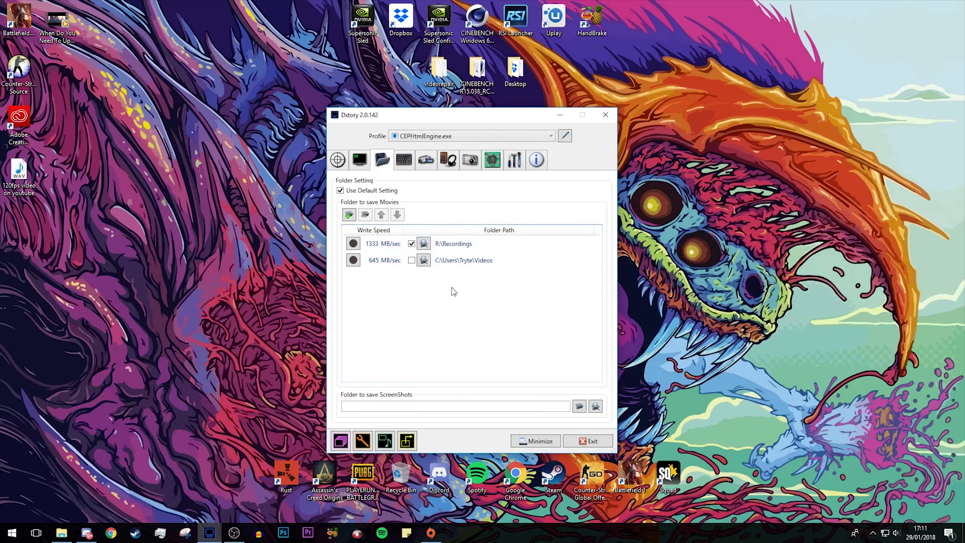
Uncheck R:\Recordings and add F:\2. Recordings as a movie save folder.
click(411, 244)
click(349, 215)
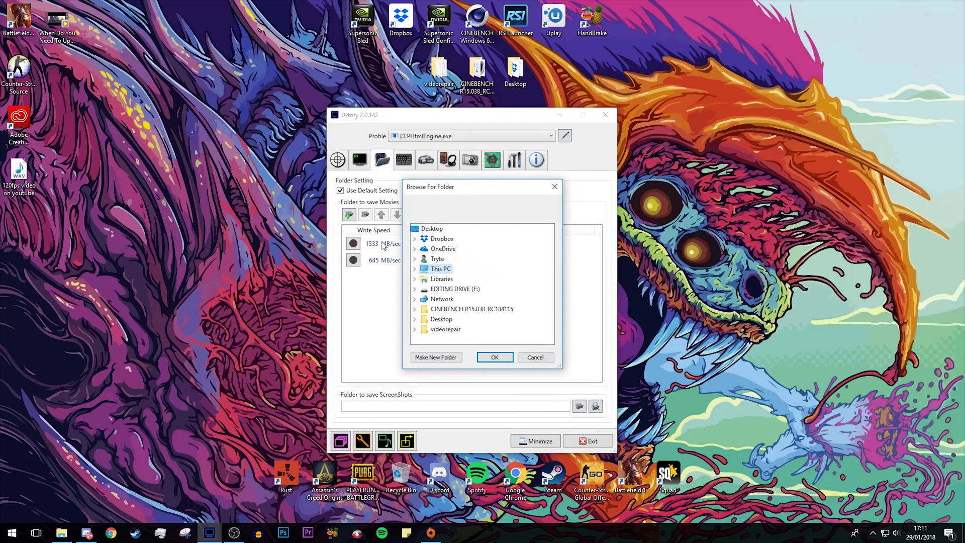
double_click(455, 289)
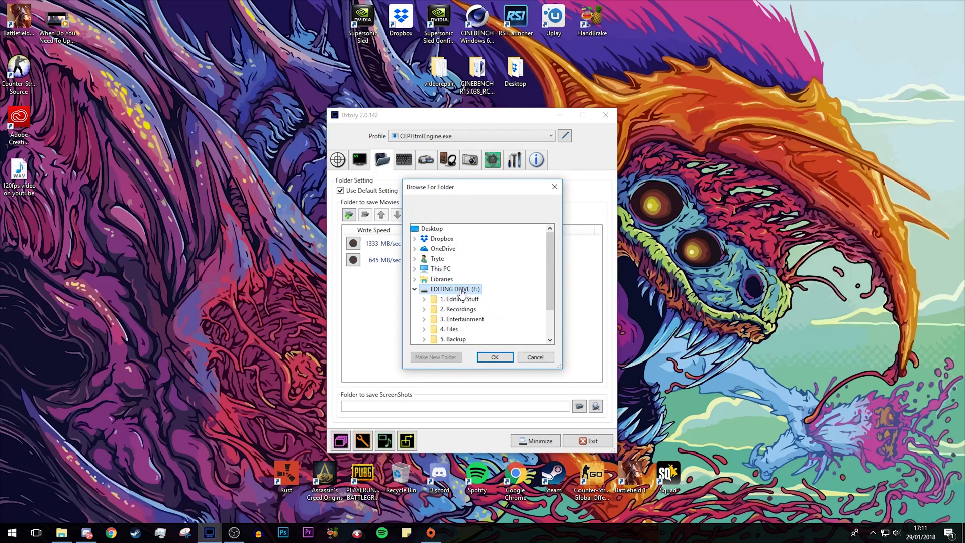
double_click(465, 299)
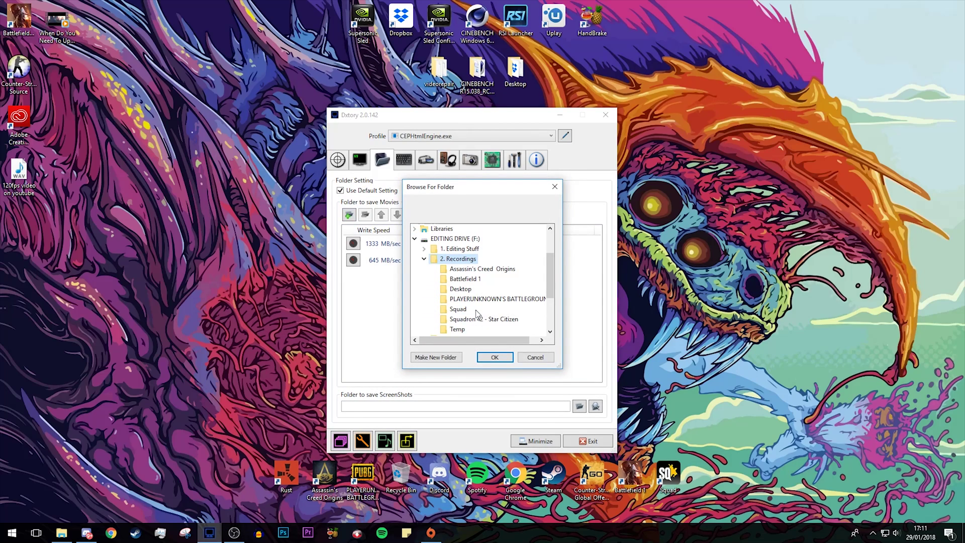
click(495, 357)
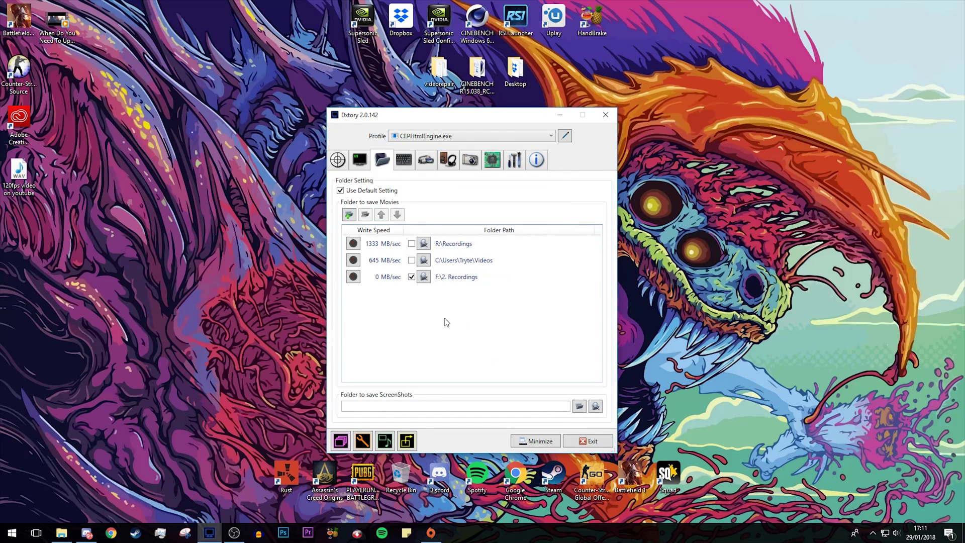
Benchmark the F:\2. Recordings write speed and accept the 256 MB/sec result.
click(355, 278)
click(528, 303)
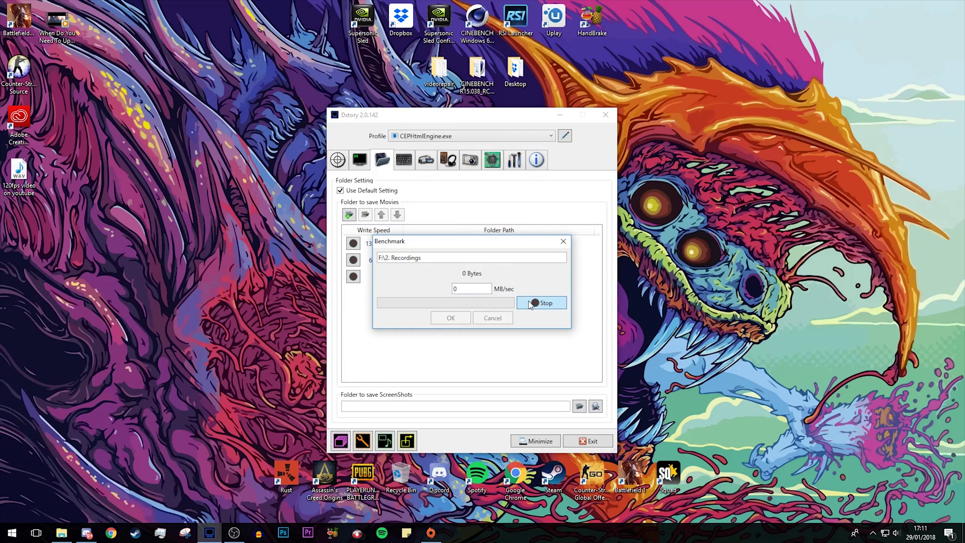
click(473, 288)
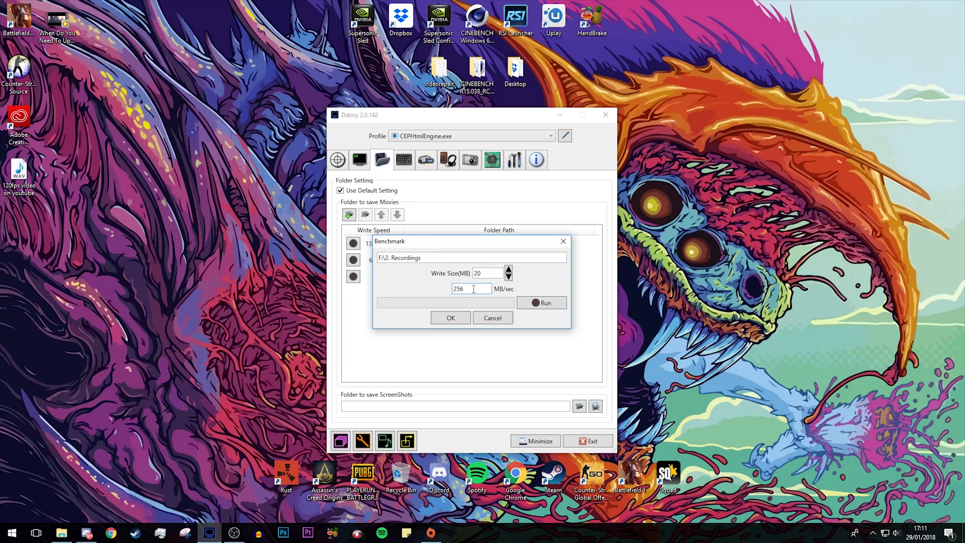
click(450, 317)
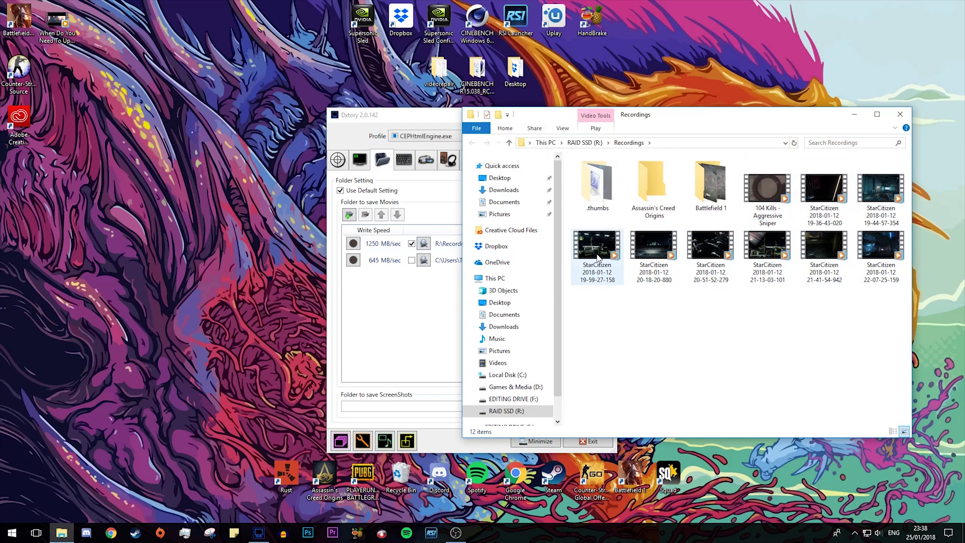
Confirm in Properties that the 104 Kills clip is 1920×1080 at 120 fps, then launch Premiere Pro.
click(904, 119)
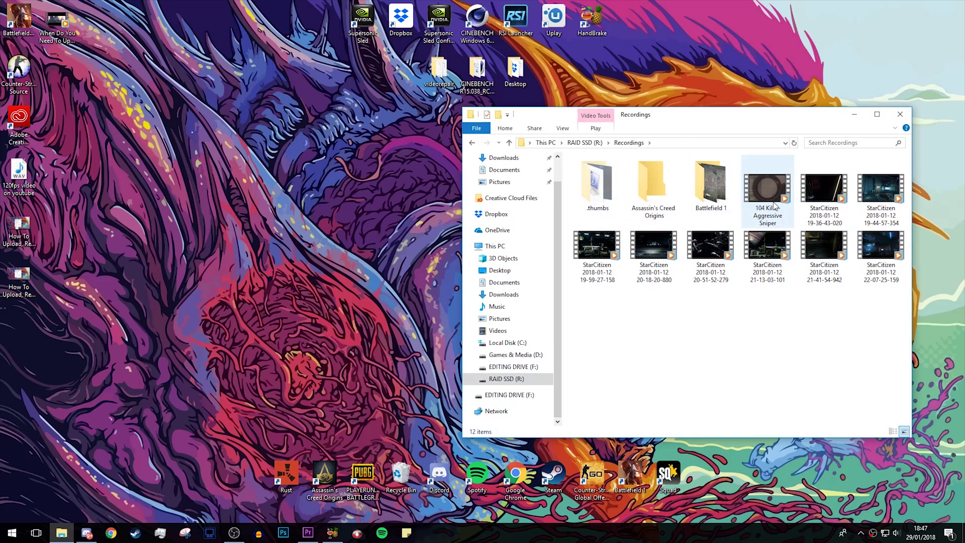
click(774, 196)
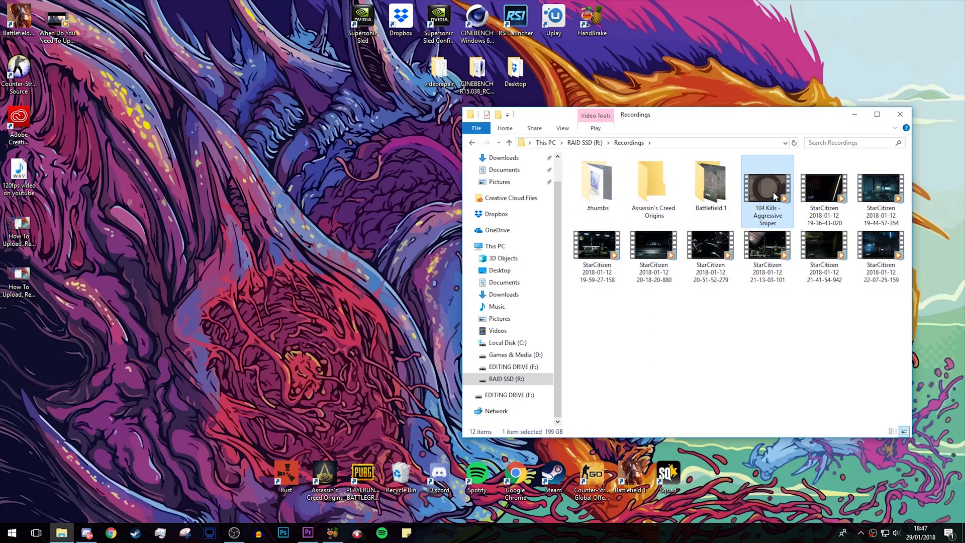
right_click(774, 196)
click(800, 362)
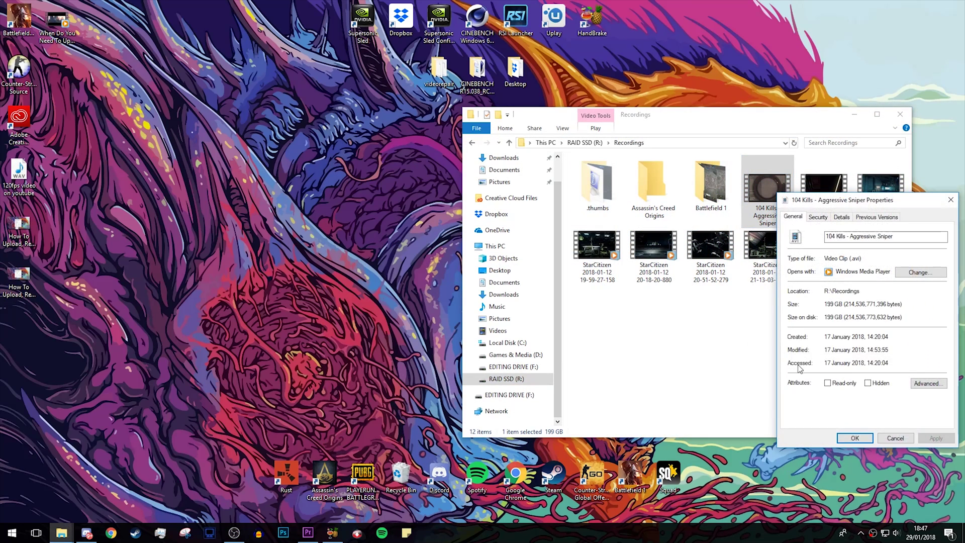
drag(821, 205, 330, 151)
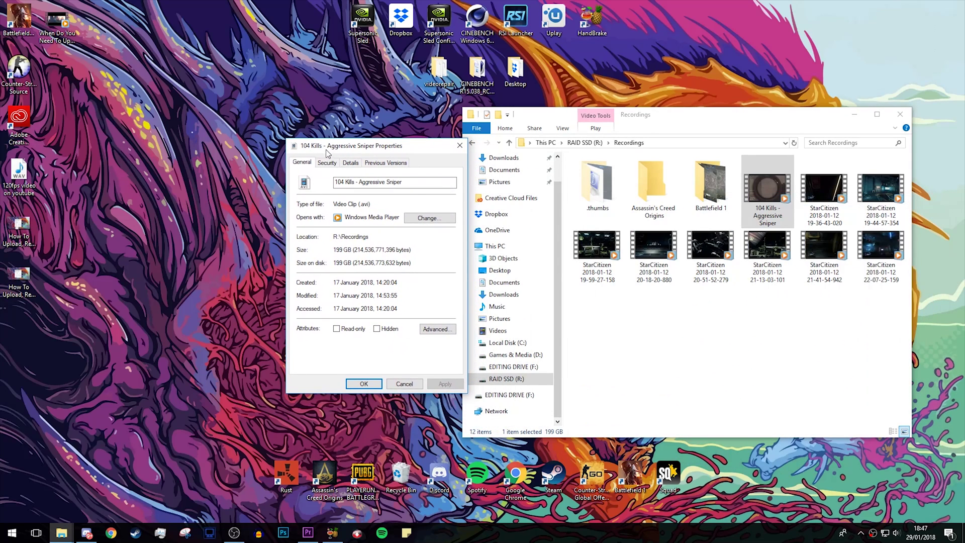
click(352, 165)
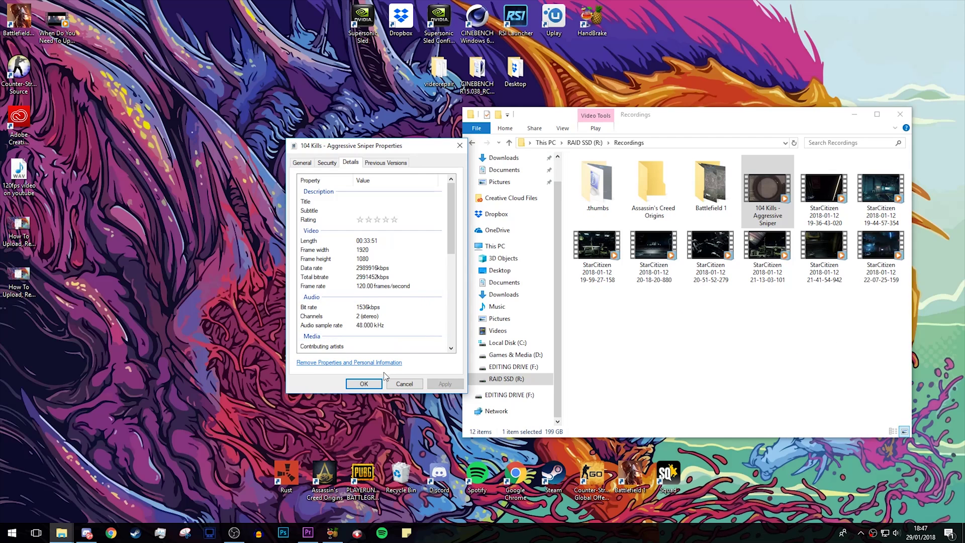
click(363, 384)
click(693, 357)
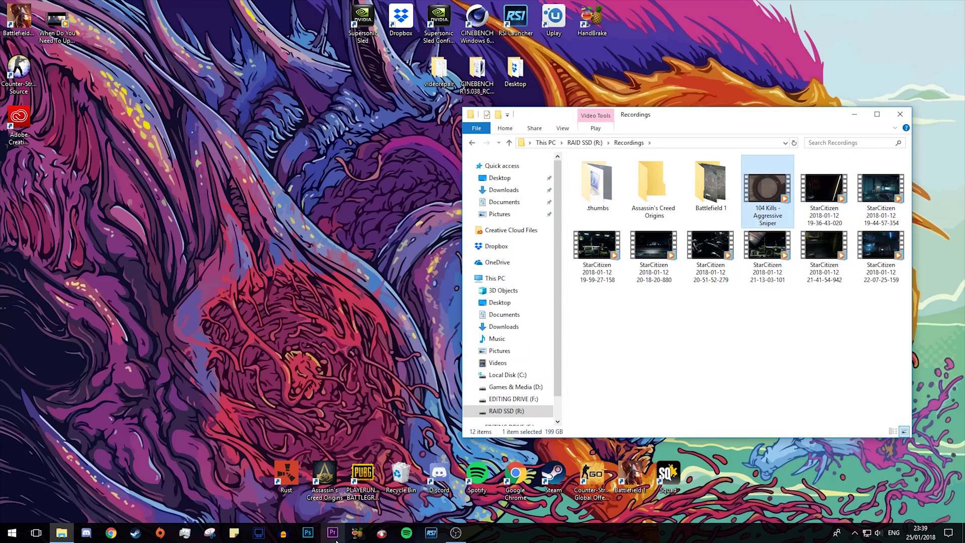
click(334, 536)
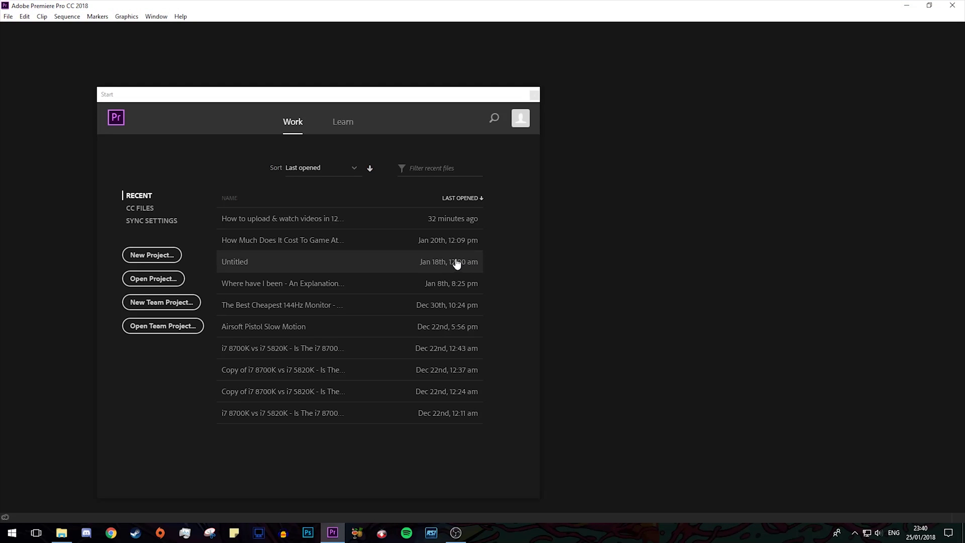
Create a new project named '120fps video on youtube'.
click(154, 255)
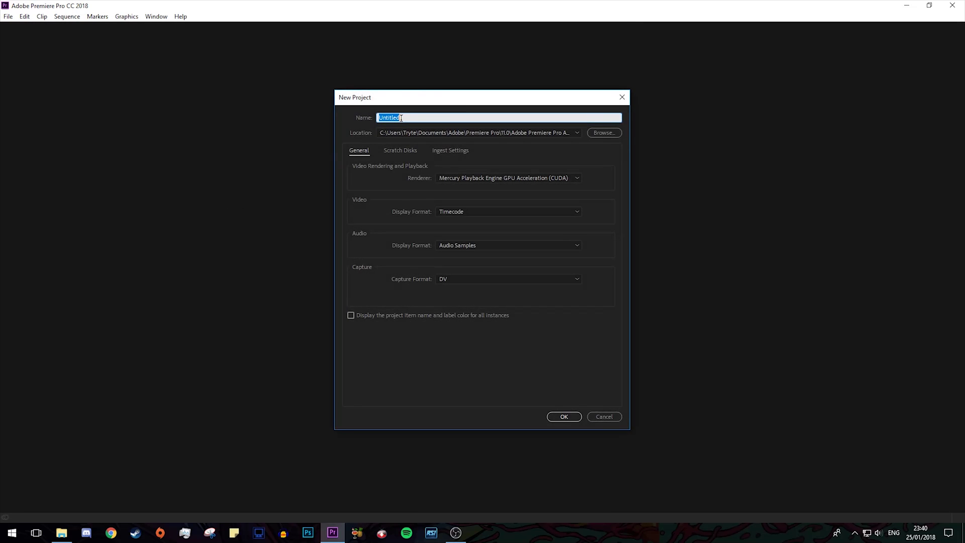
text(120fps video on youtube)
click(564, 416)
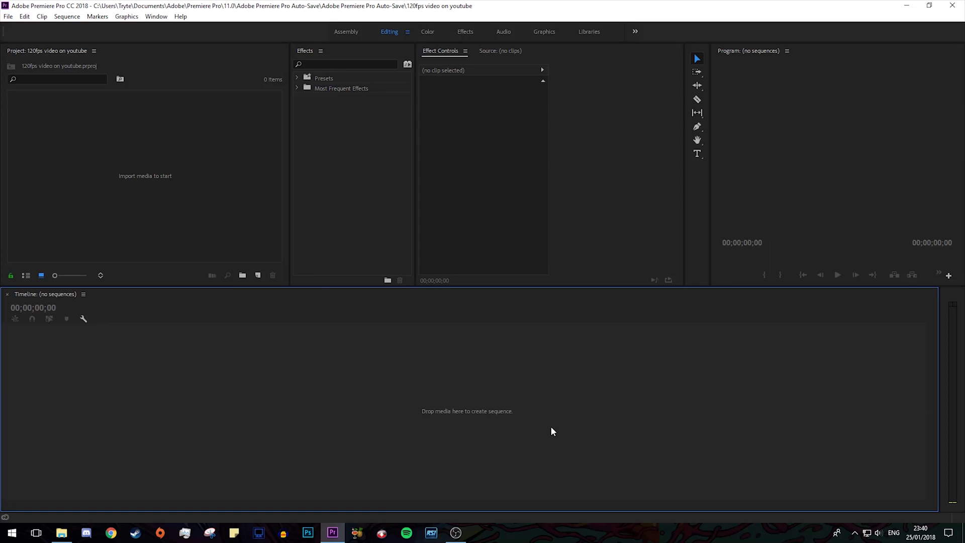
Import the 104 Kills - Aggressive Sniper recording and build a new sequence from it.
key(alt+Tab)
drag(767, 191, 149, 194)
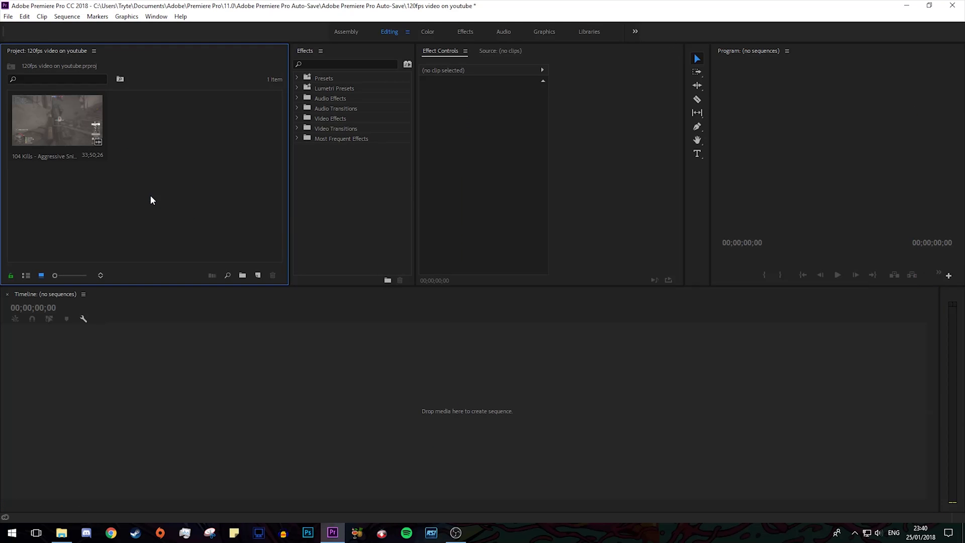
right_click(74, 124)
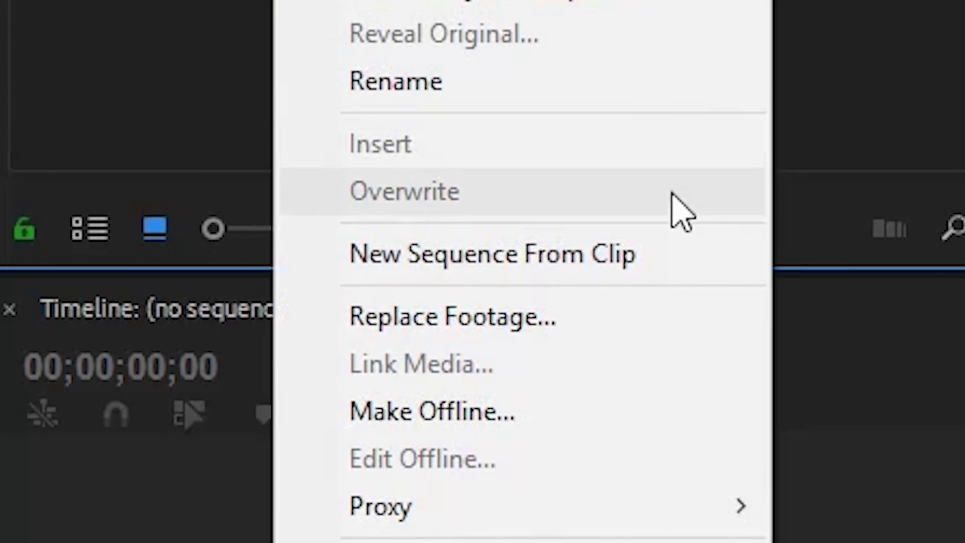
click(539, 256)
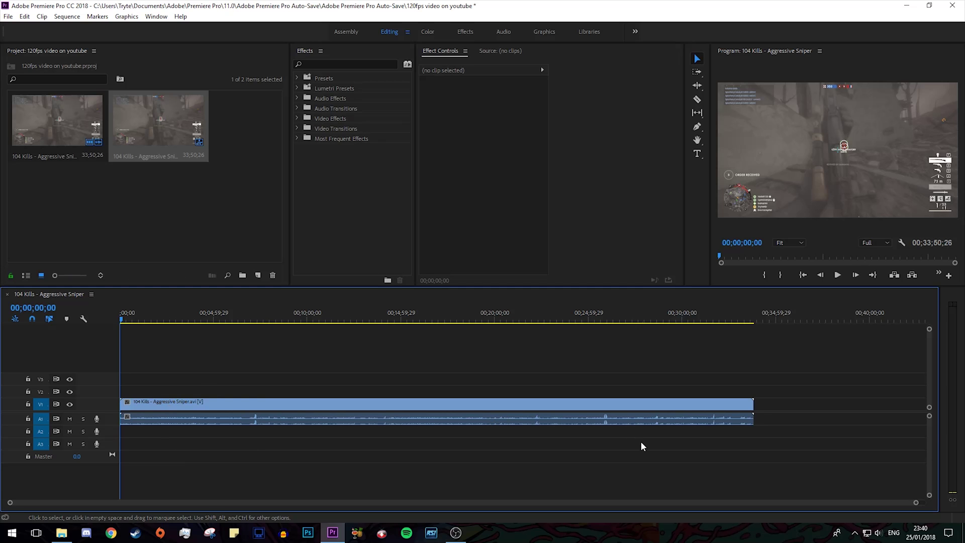
Trim the gameplay clip to a short section and set its speed to 50%.
drag(930, 498, 935, 497)
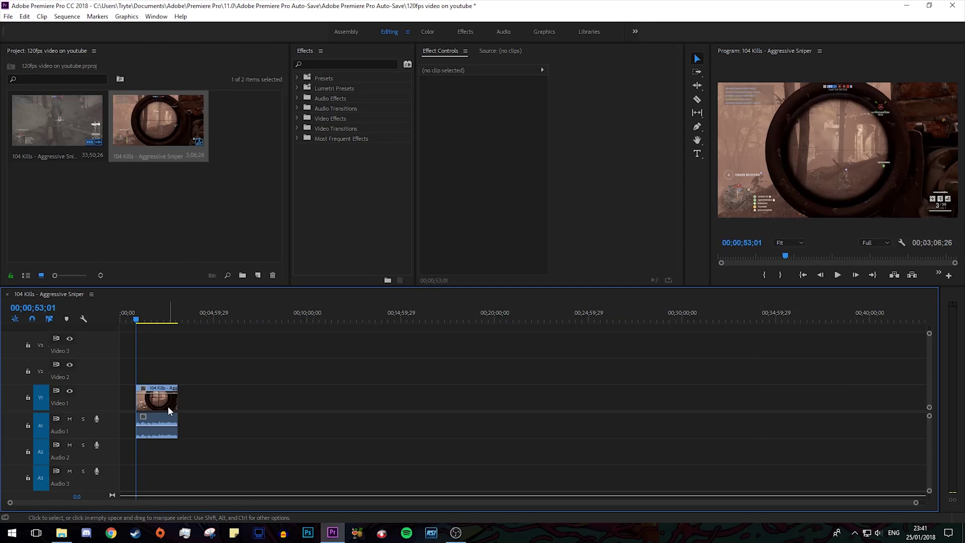
drag(173, 409, 342, 405)
key(Down)
right_click(342, 405)
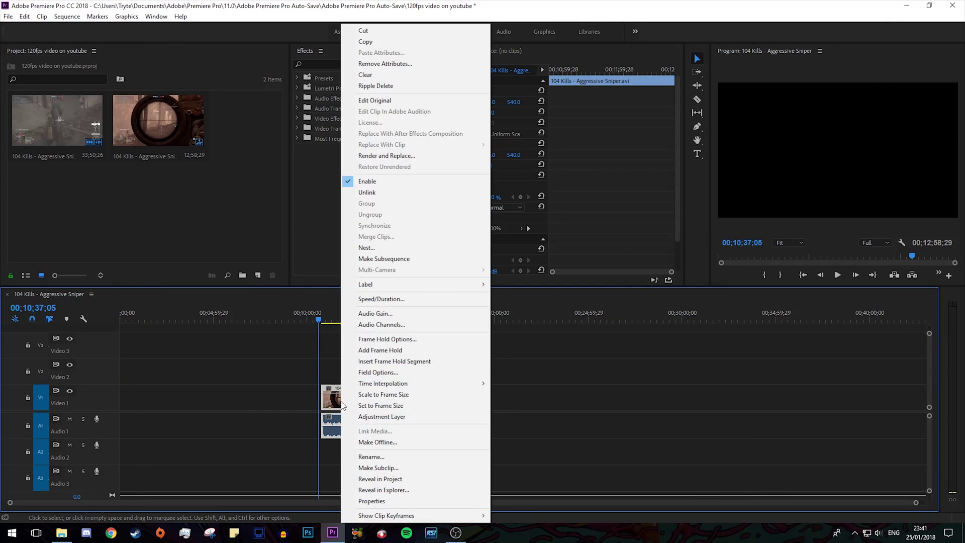
click(381, 299)
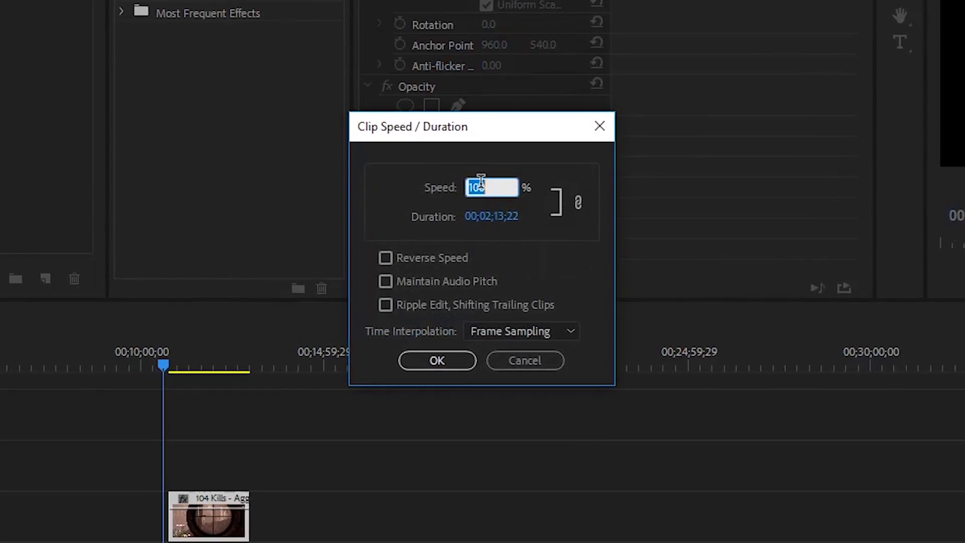
text(50)
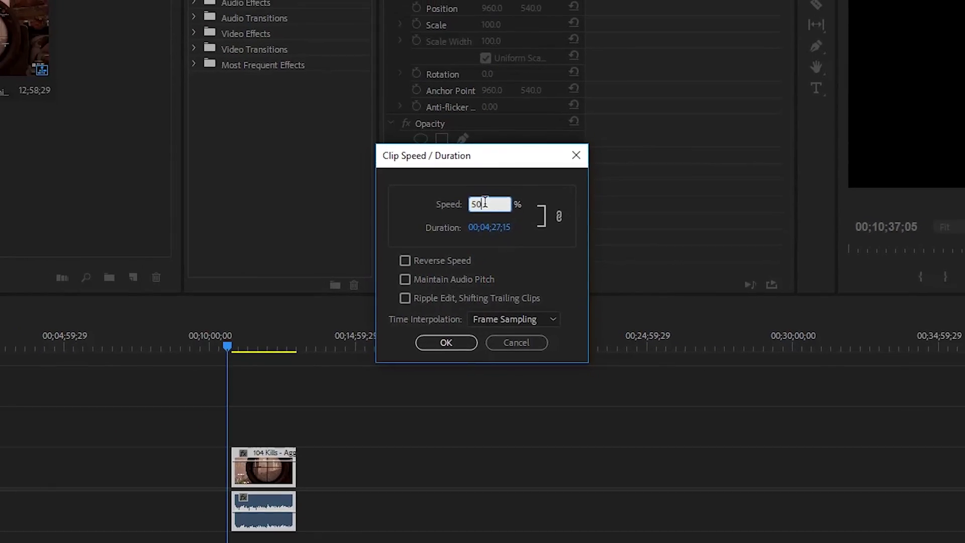
click(446, 343)
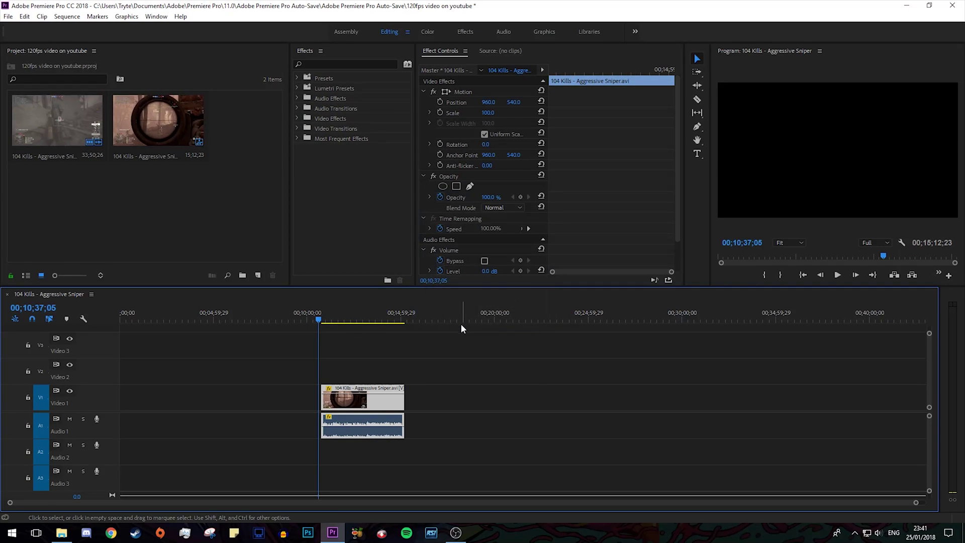
mouse_move(319, 320)
mouse_down()
mouse_move(334, 320)
mouse_move(320, 322)
mouse_up()
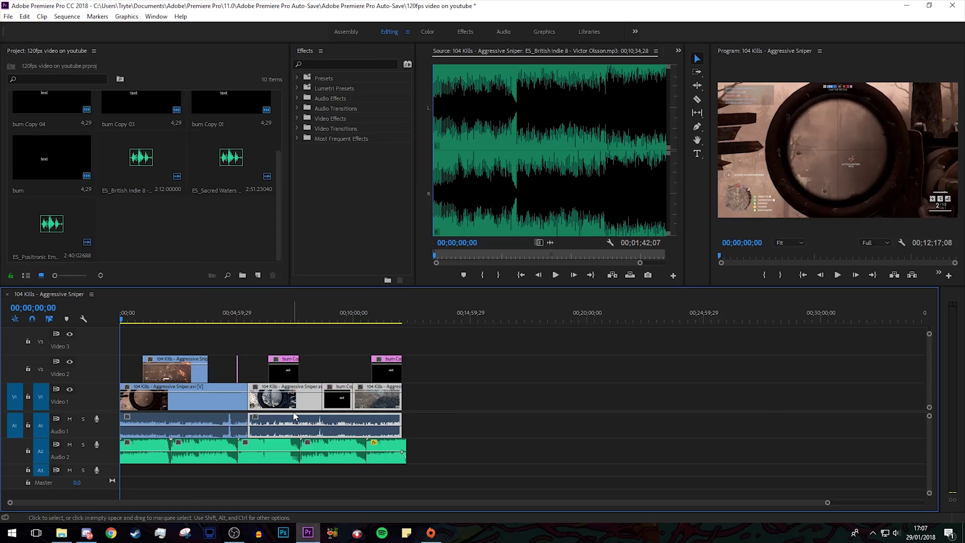
Nest all the timeline clips into a single sequence, Nested Sequence 04.
right_click(294, 408)
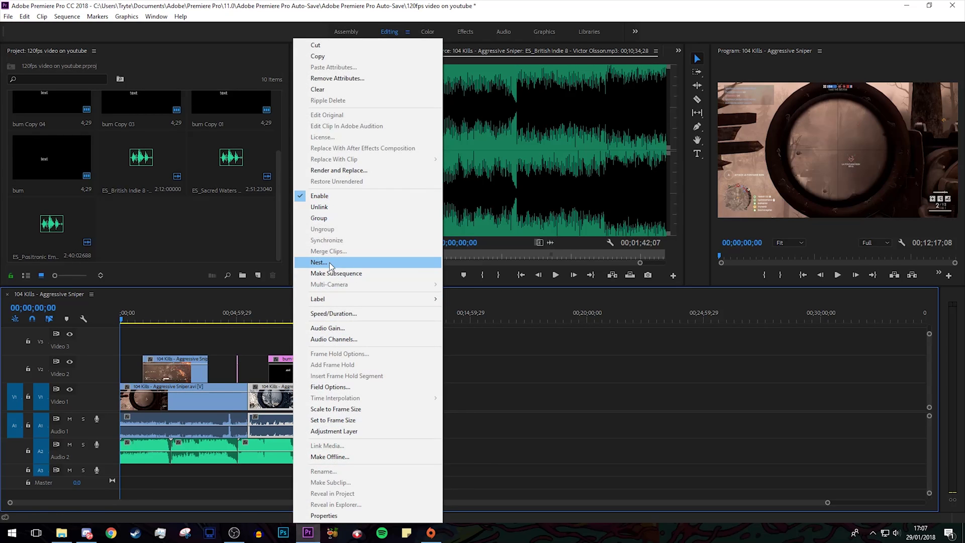
click(330, 262)
click(459, 276)
right_click(214, 405)
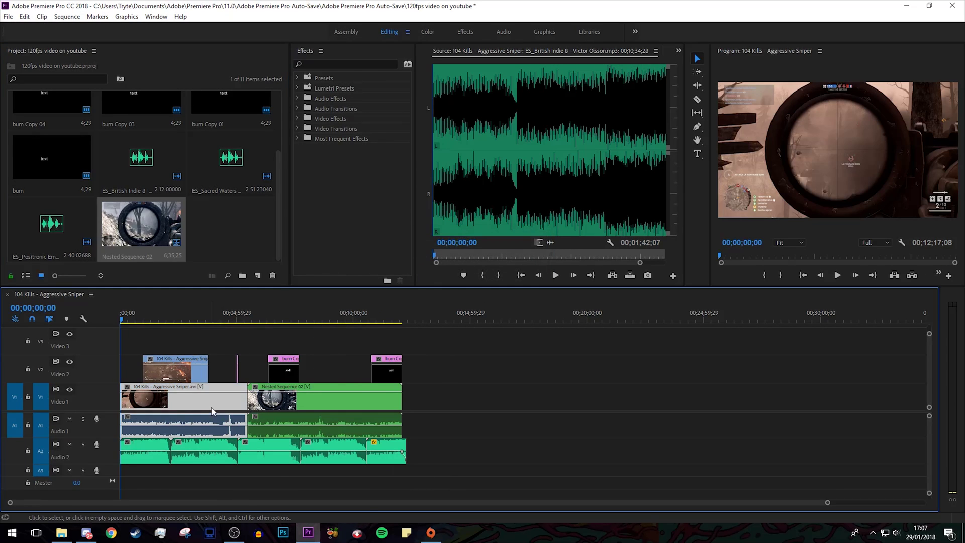
key(Escape)
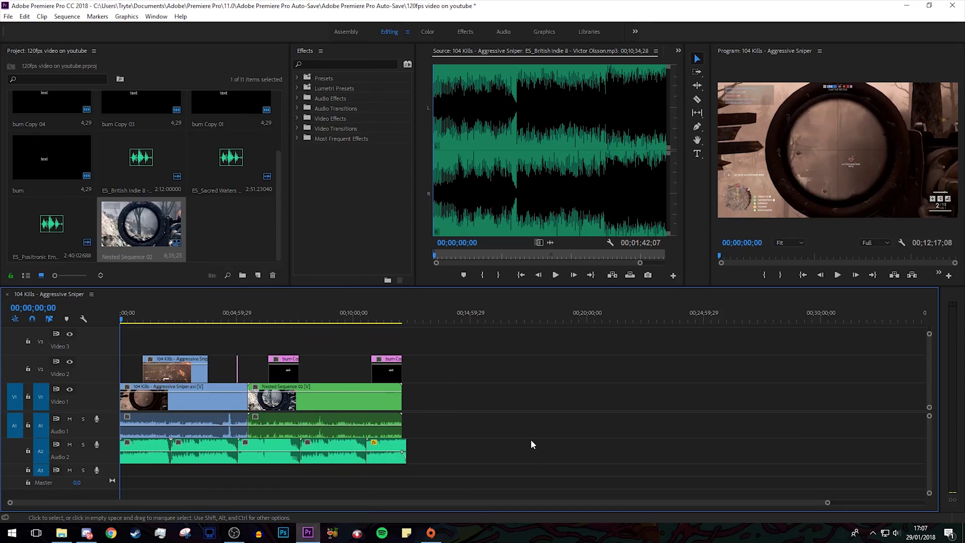
click(435, 367)
right_click(162, 411)
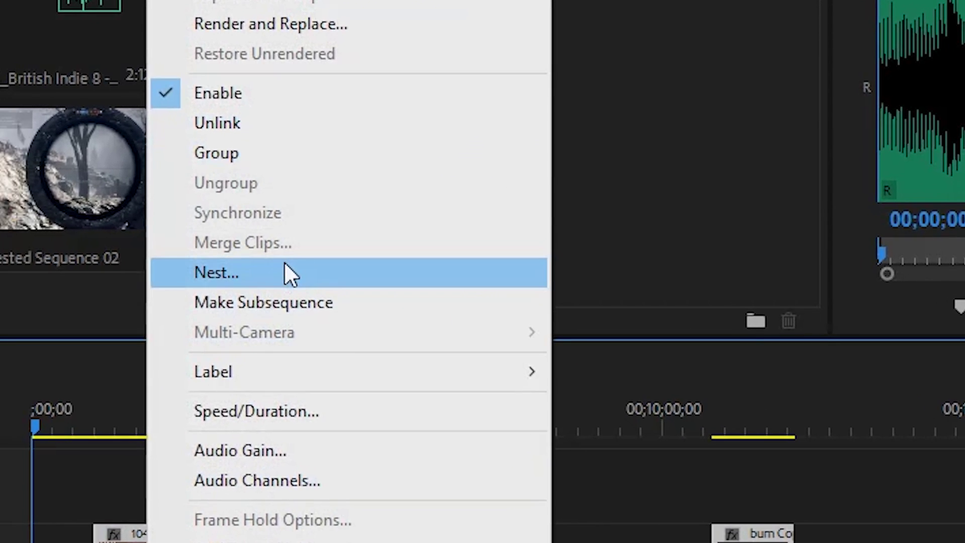
click(285, 264)
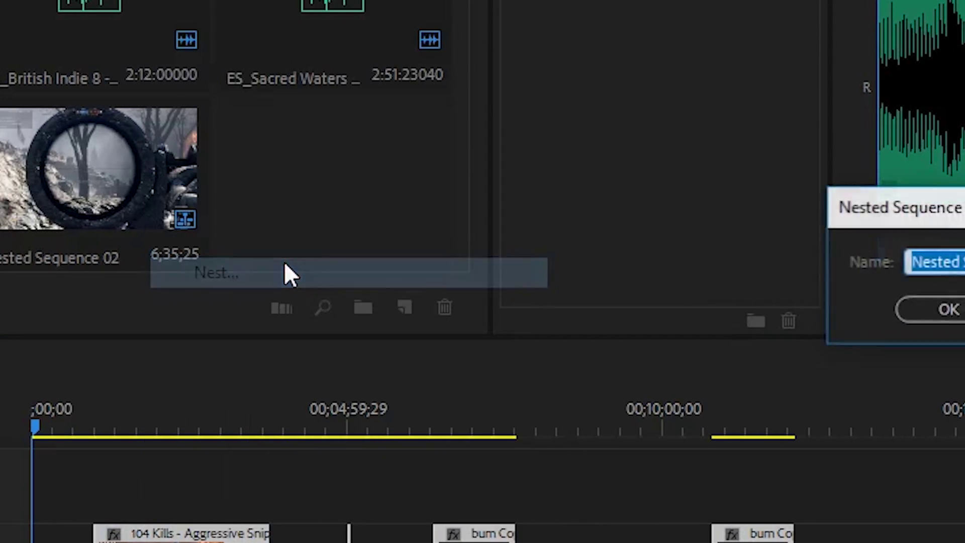
click(463, 324)
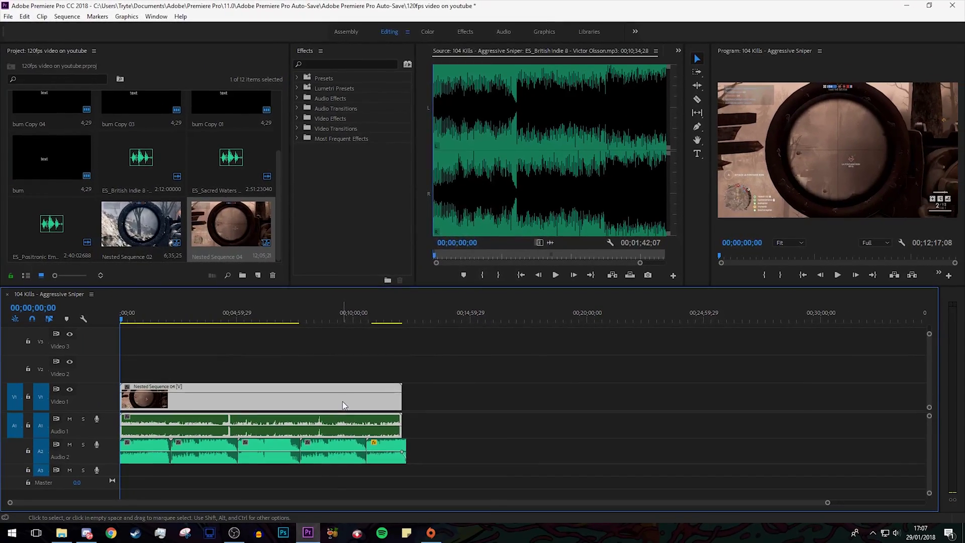
Set Nested Sequence 04's speed to 50%.
right_click(285, 463)
click(394, 299)
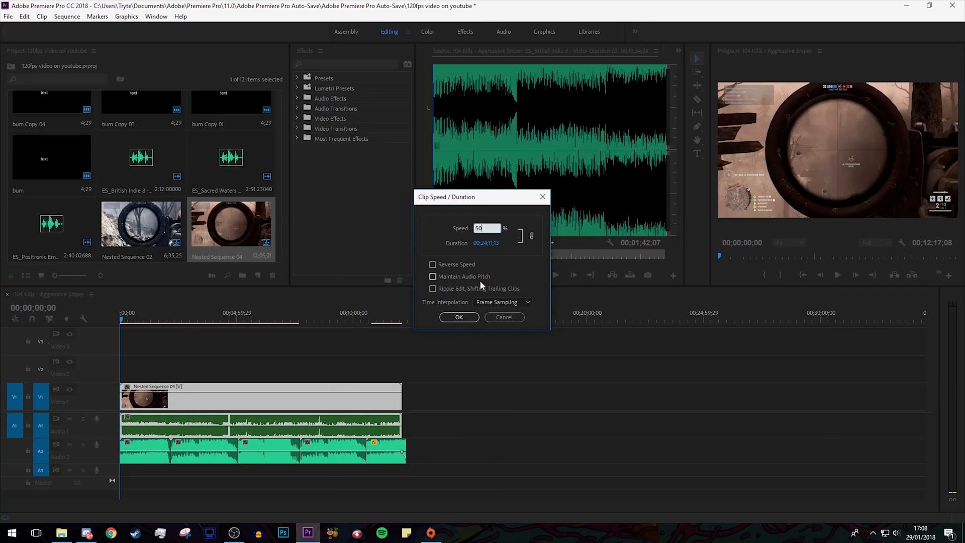
click(462, 317)
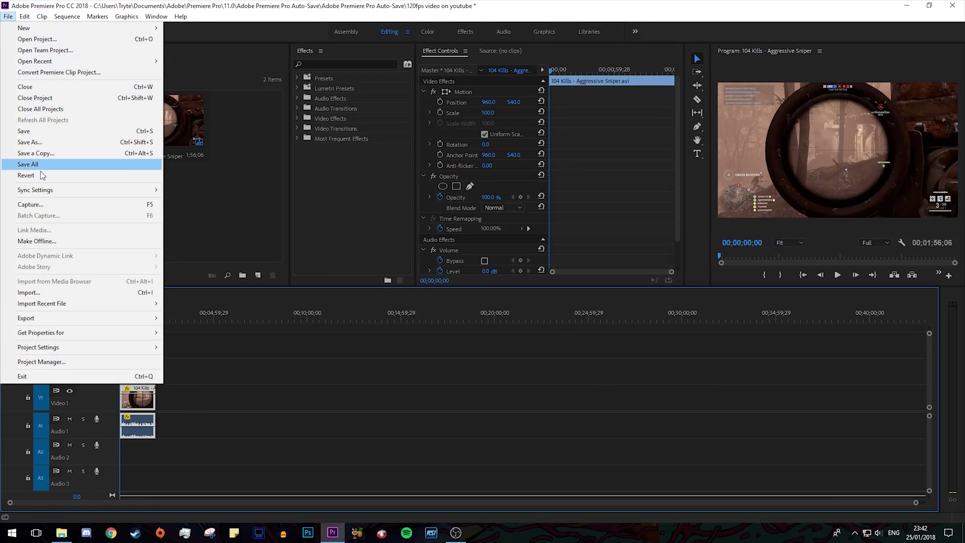
Export the sequence as H.264 matching source, then drop '120fps video sample.mp4' onto YouTube's upload page.
mouse_move(60, 318)
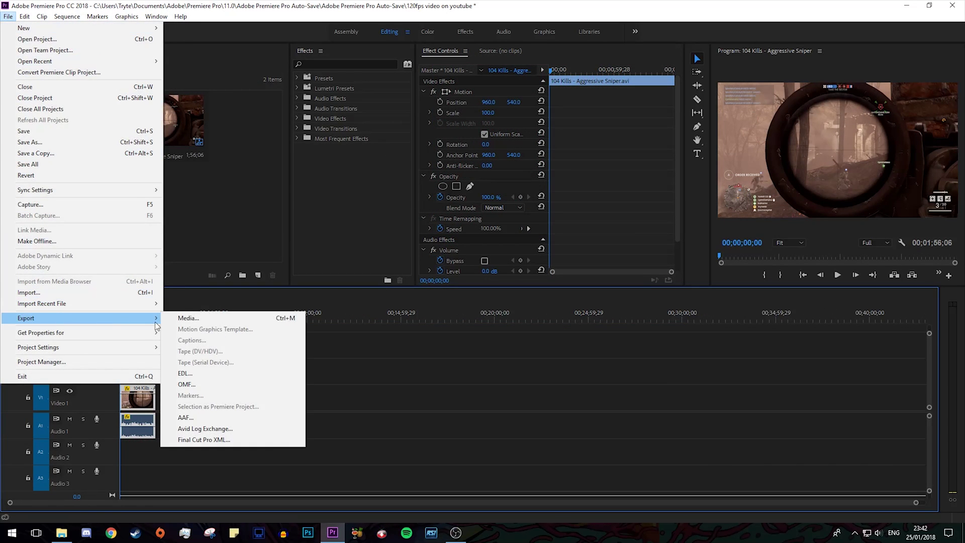
click(179, 322)
click(670, 260)
drag(727, 242, 716, 324)
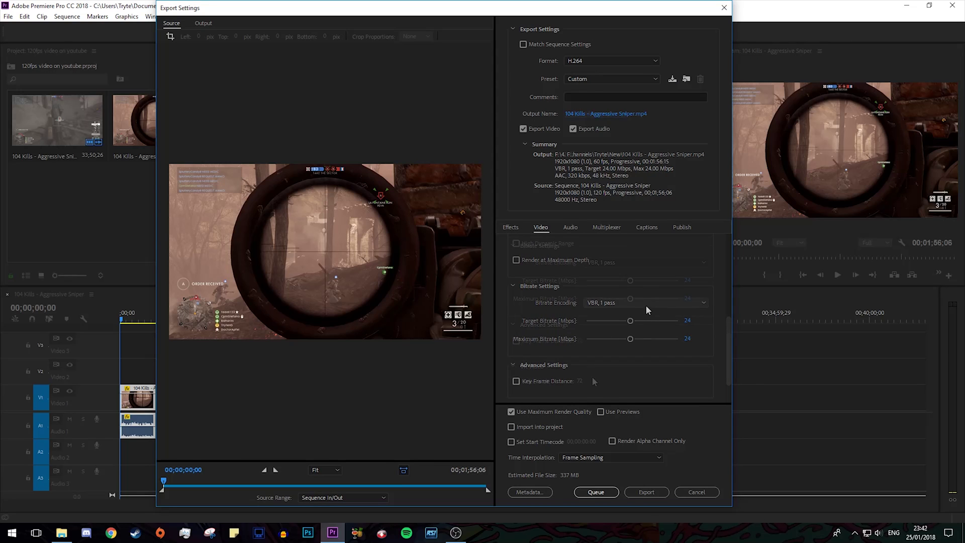
click(650, 490)
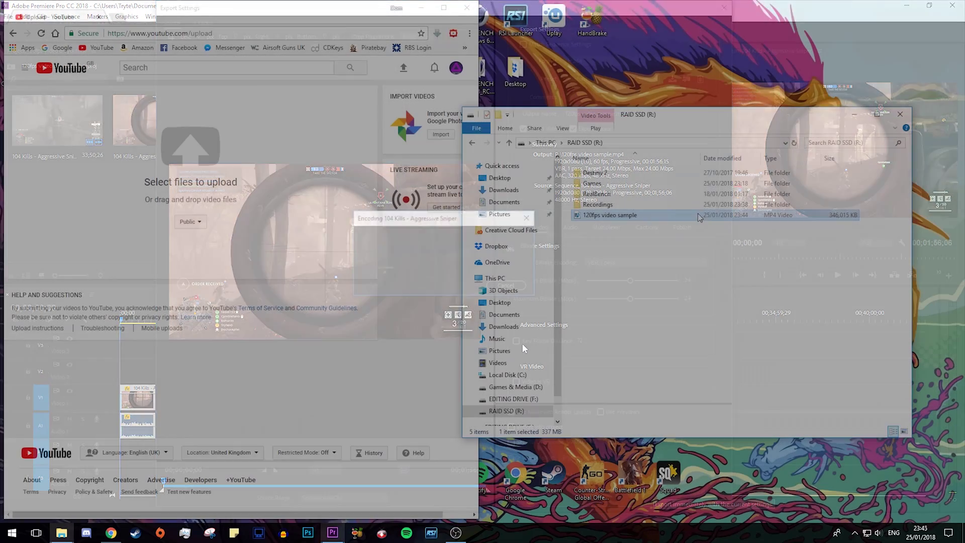
drag(609, 215, 217, 194)
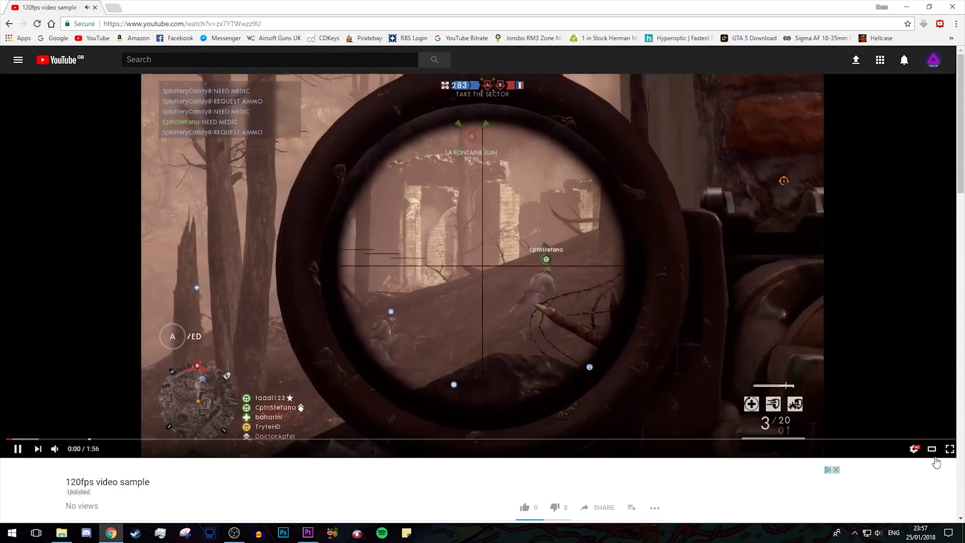
Exit theater mode, pause, and check the available video quality options.
click(932, 449)
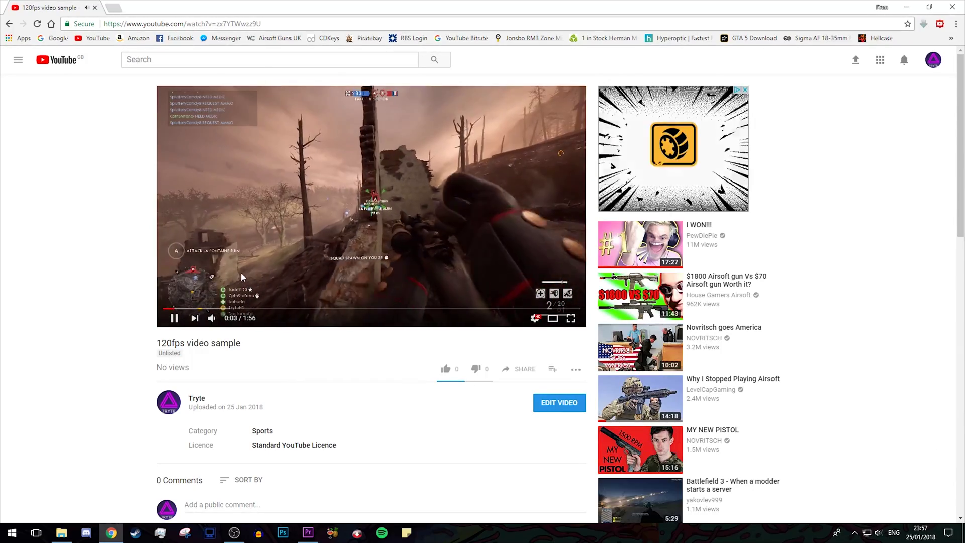
click(430, 245)
click(535, 319)
click(541, 294)
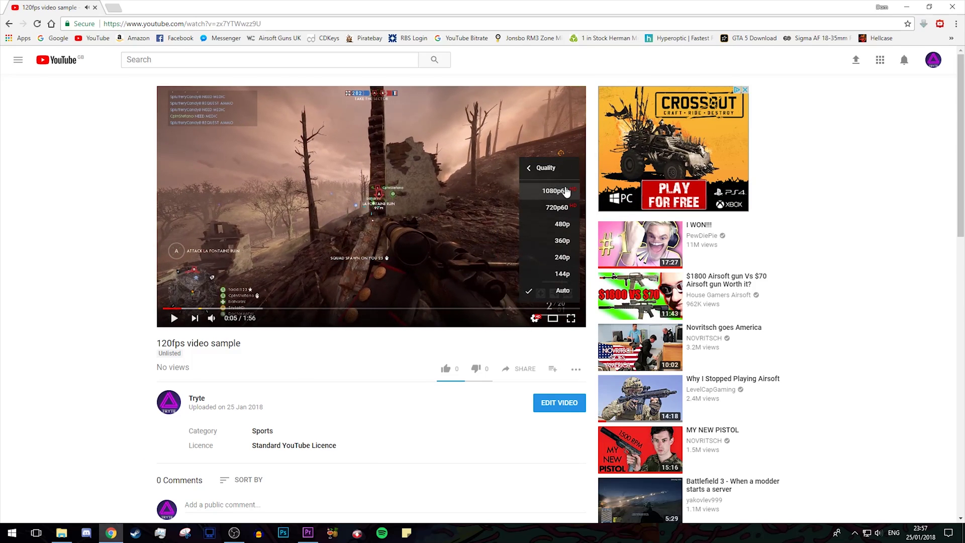
Choose a faster playback speed, resume playback, and close the banner ad.
click(535, 171)
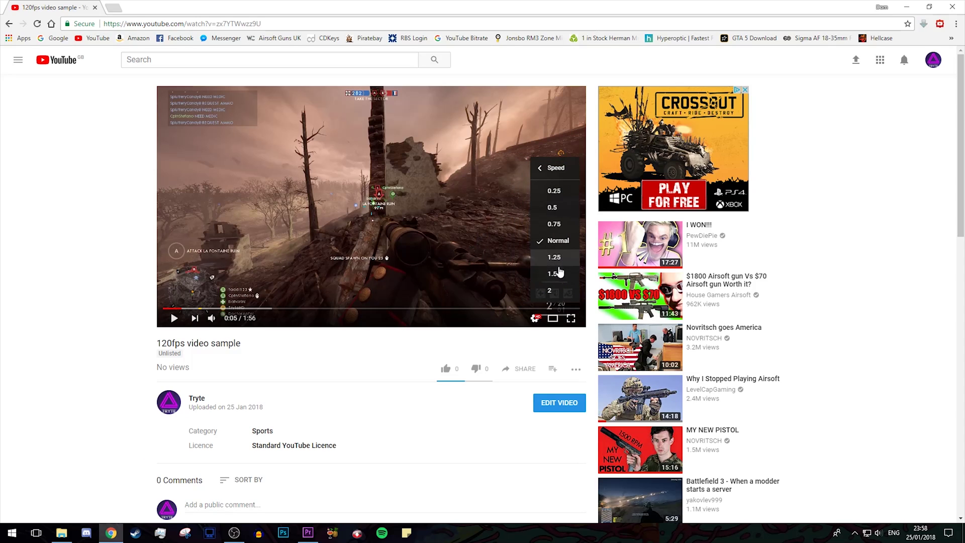
click(552, 290)
click(535, 319)
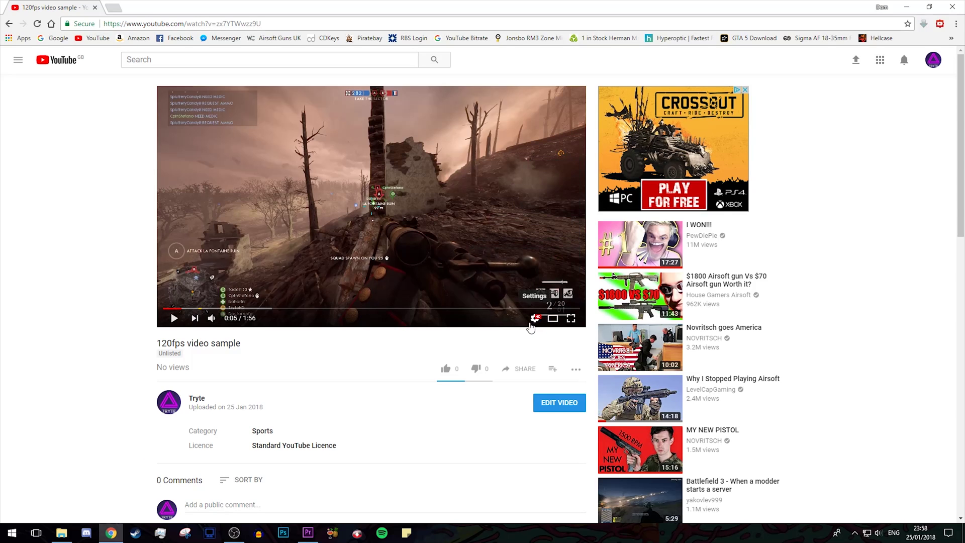
click(174, 320)
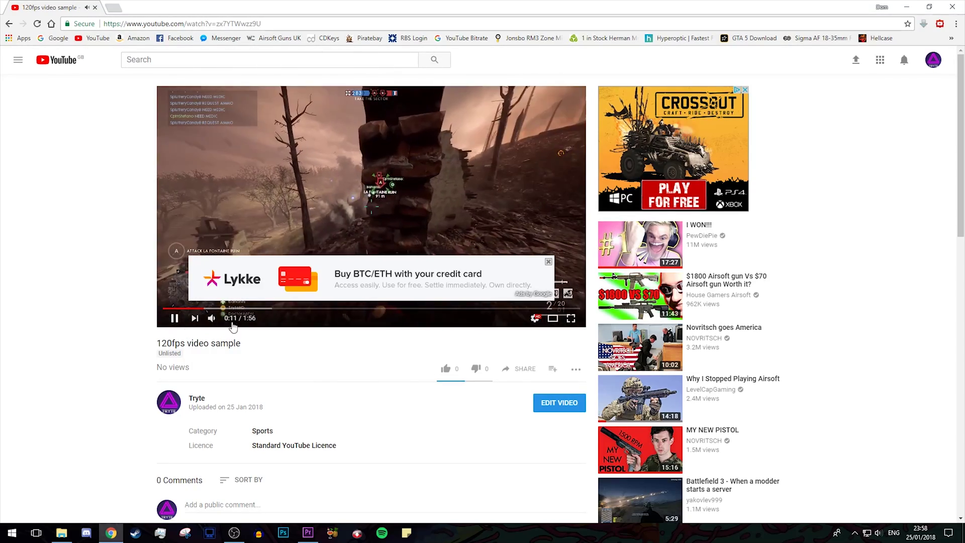
click(548, 262)
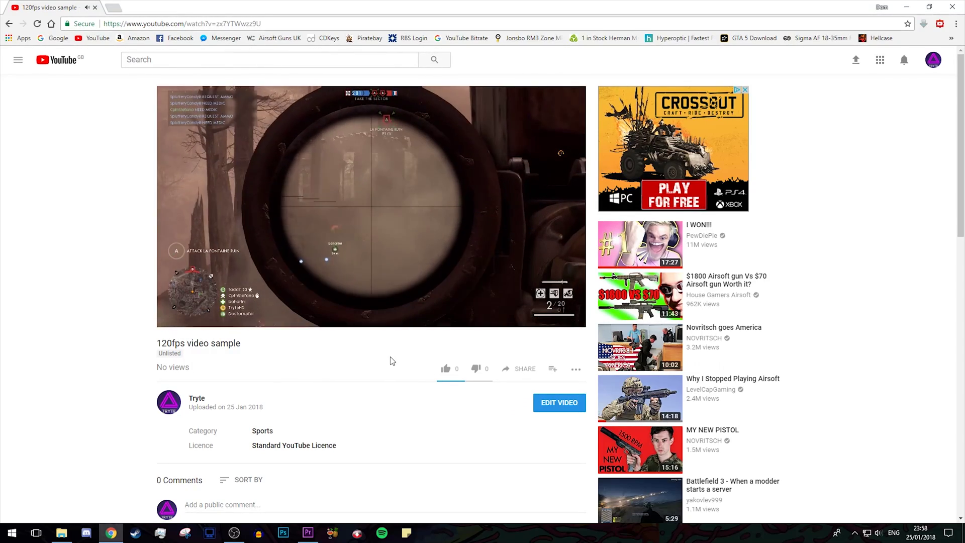